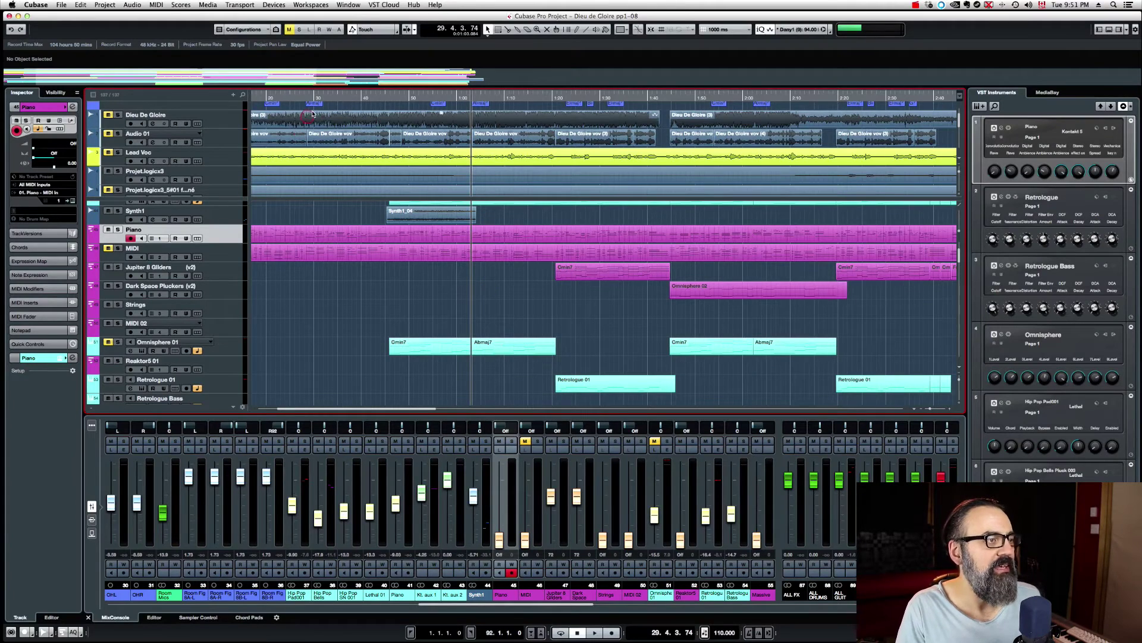
Audition the piano by playing the song from bar 18.
left_click(350, 98)
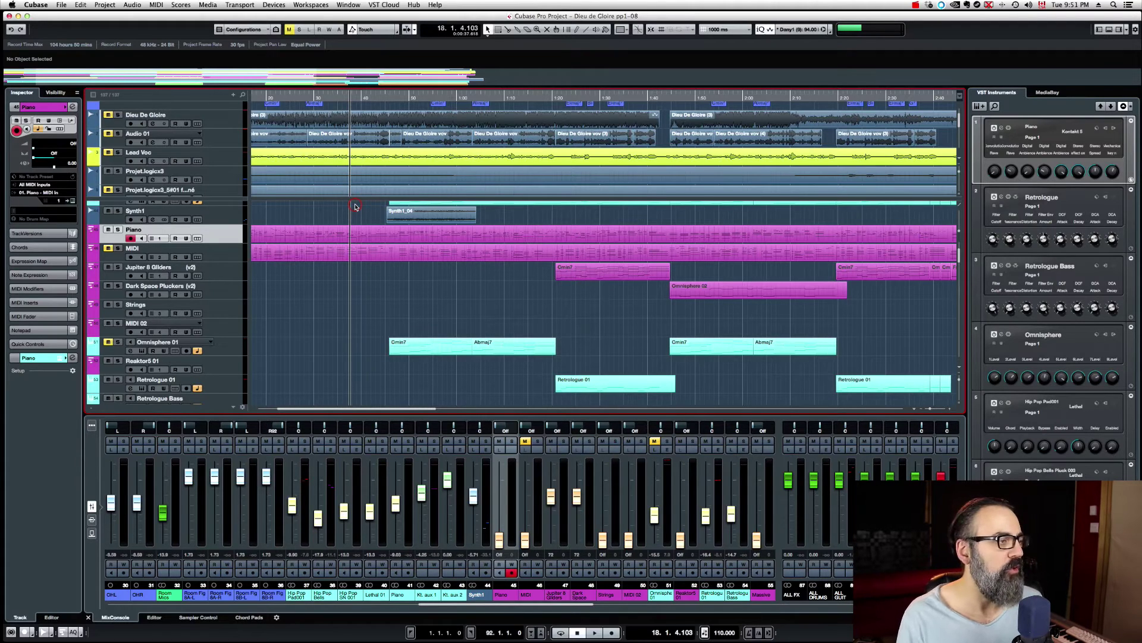
key("space")
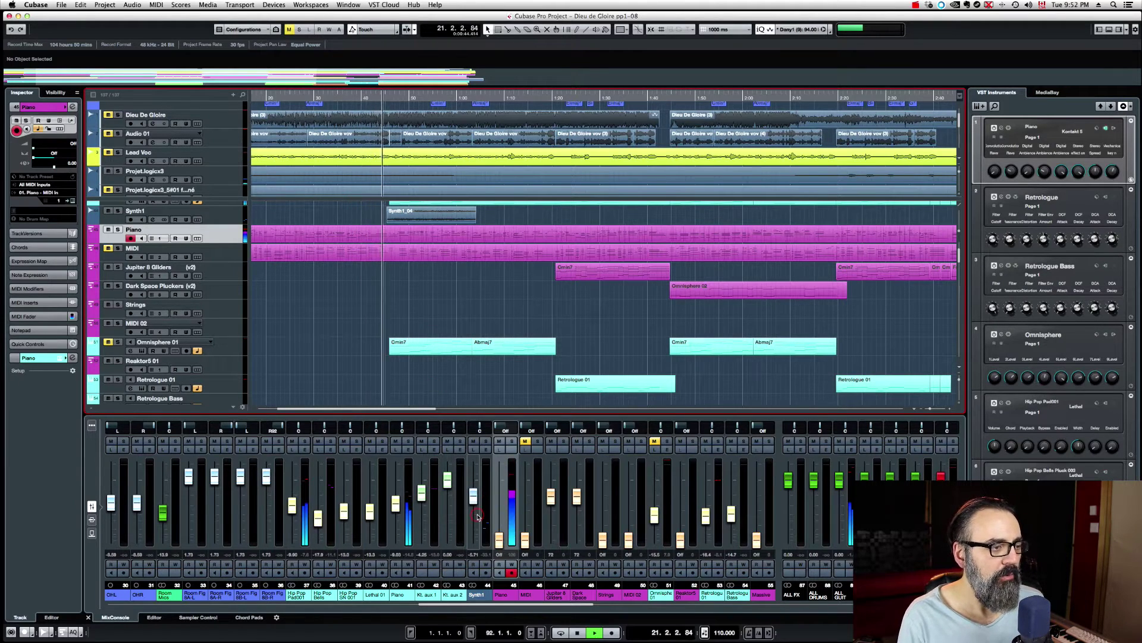
key("space")
Reset the Piano channel fader to 0.00 dB and play back to check the level.
left_click(396, 504)
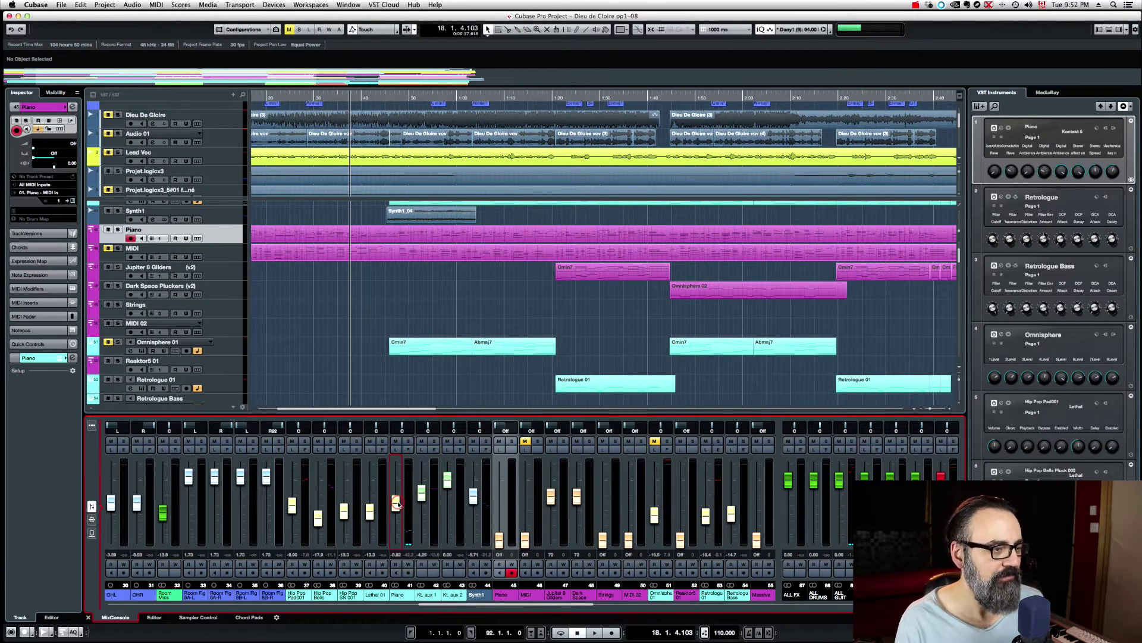
left_click(396, 504, "super")
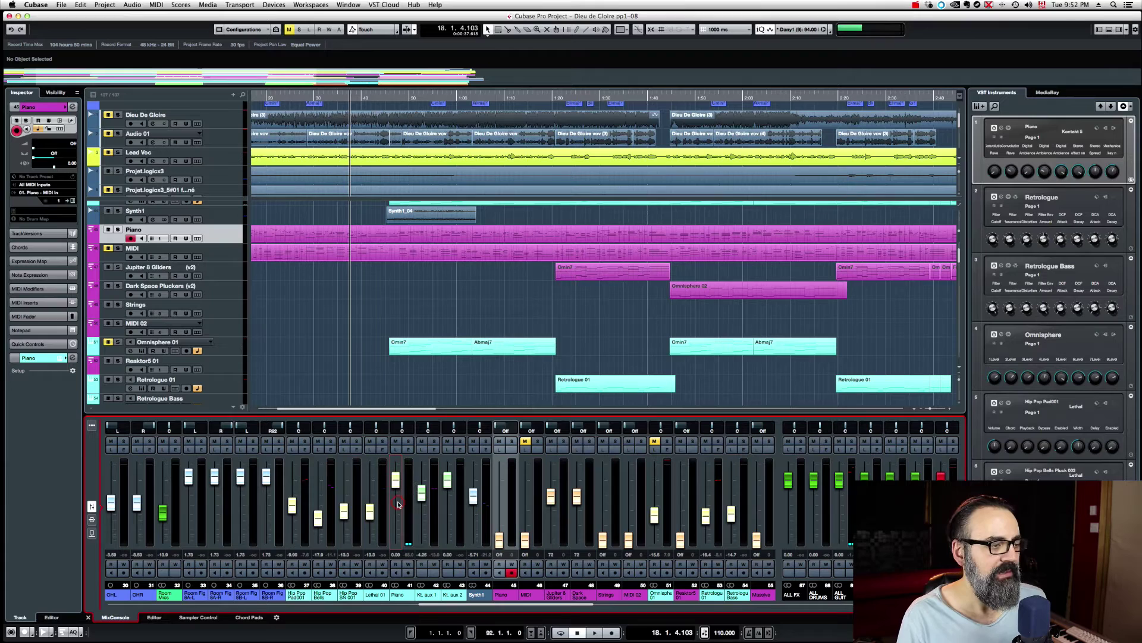
key("space")
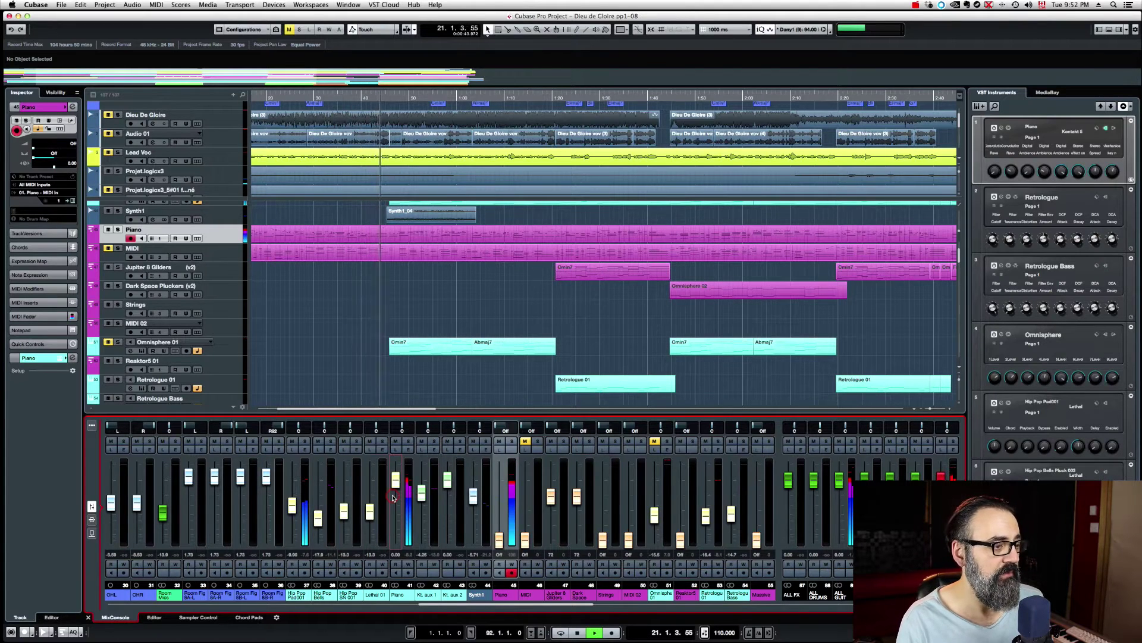
key("space")
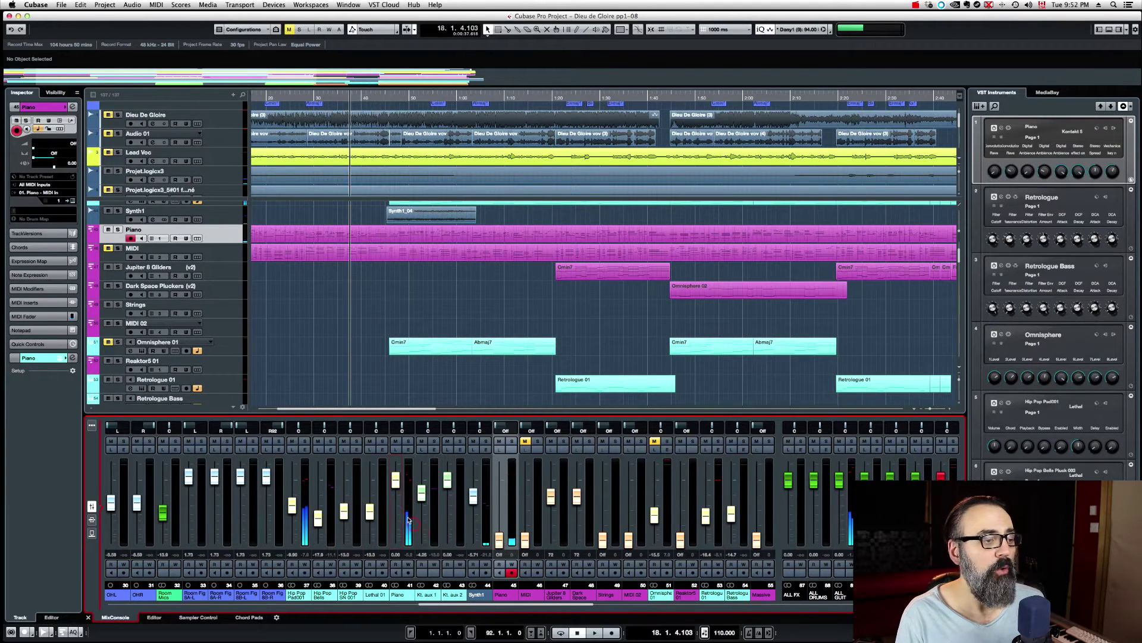
Change the mixer's global meter position from Post-Fader to Input.
right_click(397, 506)
mouse_move(436, 636)
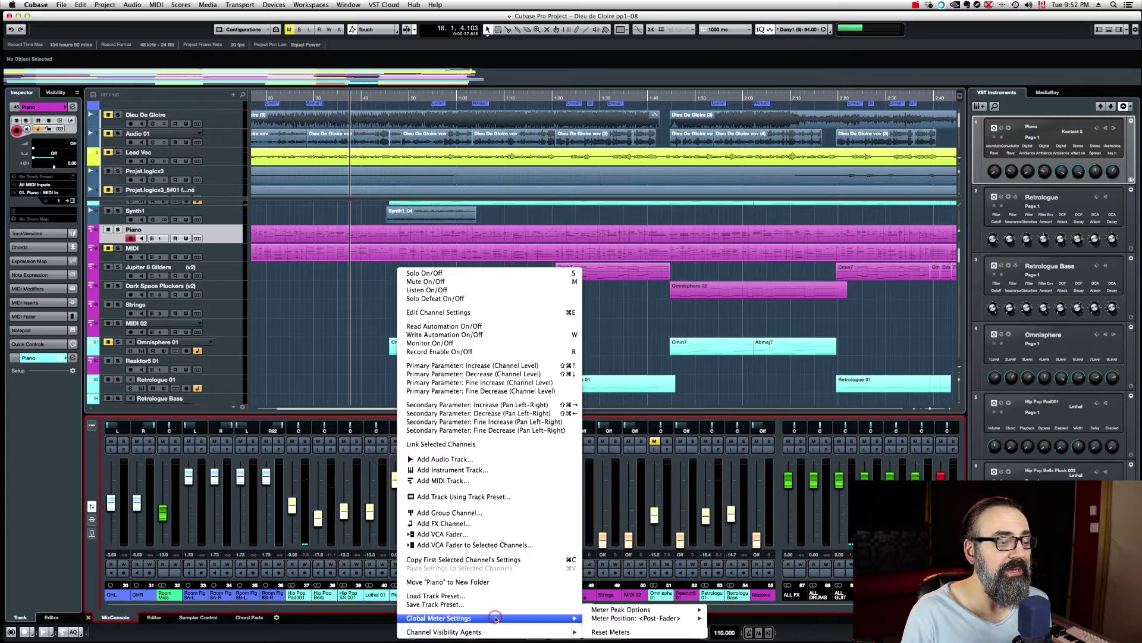
mouse_move(631, 619)
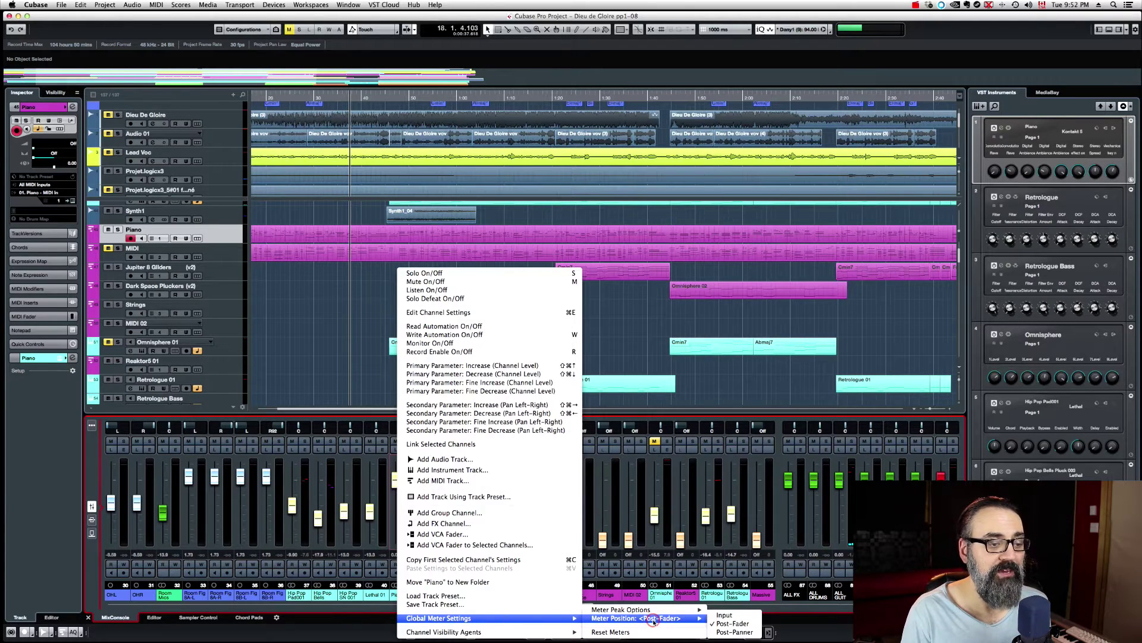
left_click(727, 616)
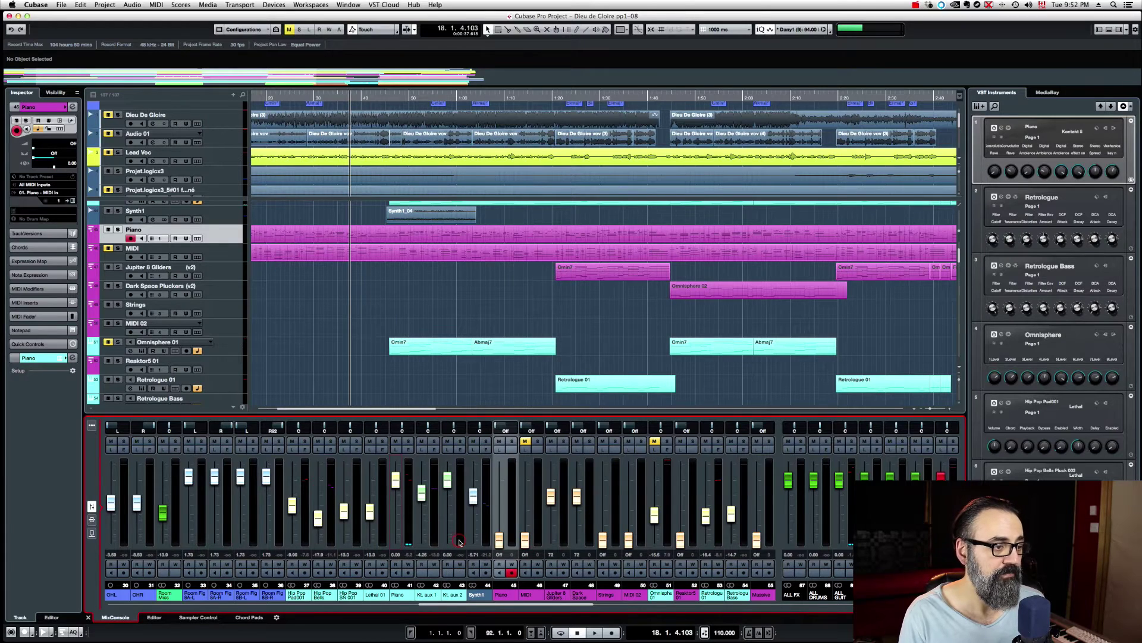
left_click(396, 480)
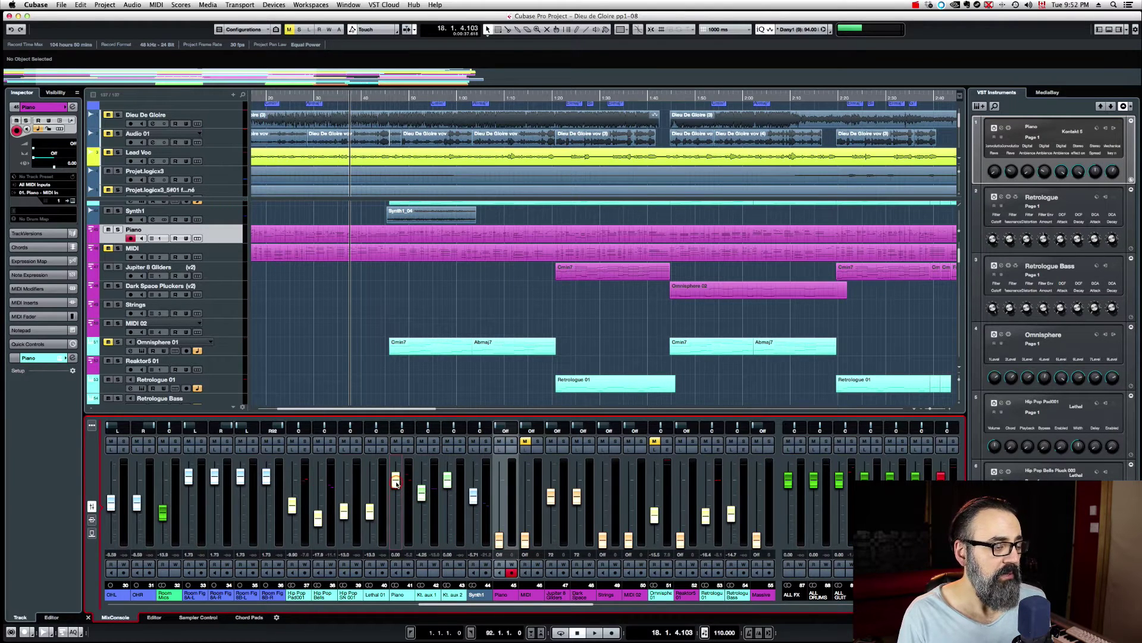
Pull the Piano fader down to -8.01 dB, audition it, then solo the Piano channel.
left_click_drag(396, 484, 395, 506)
key("space")
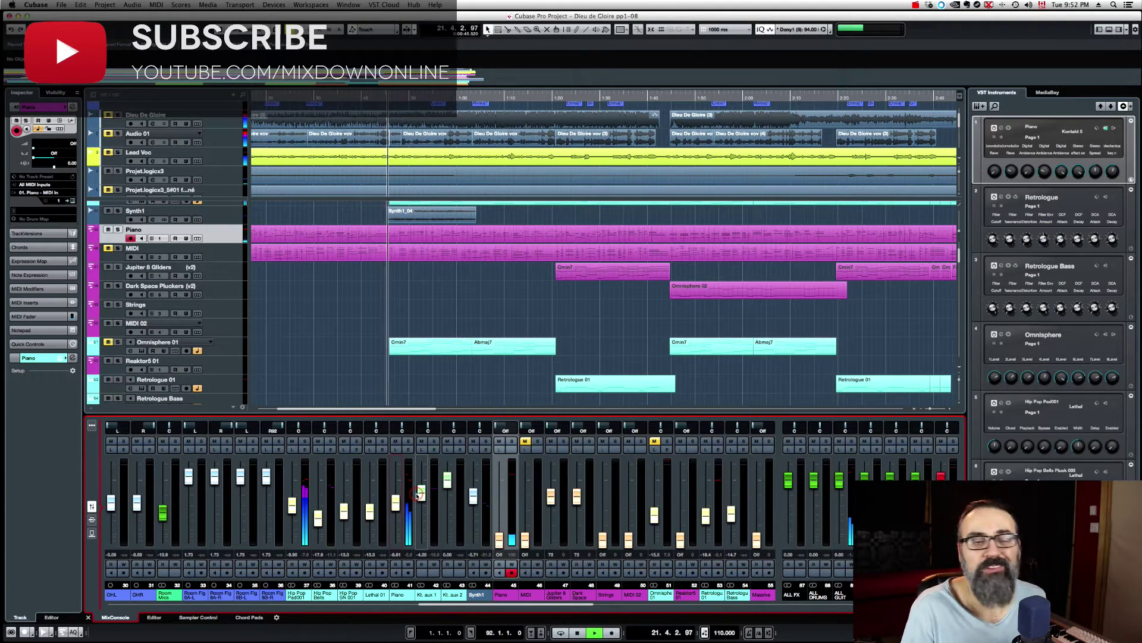
key("space")
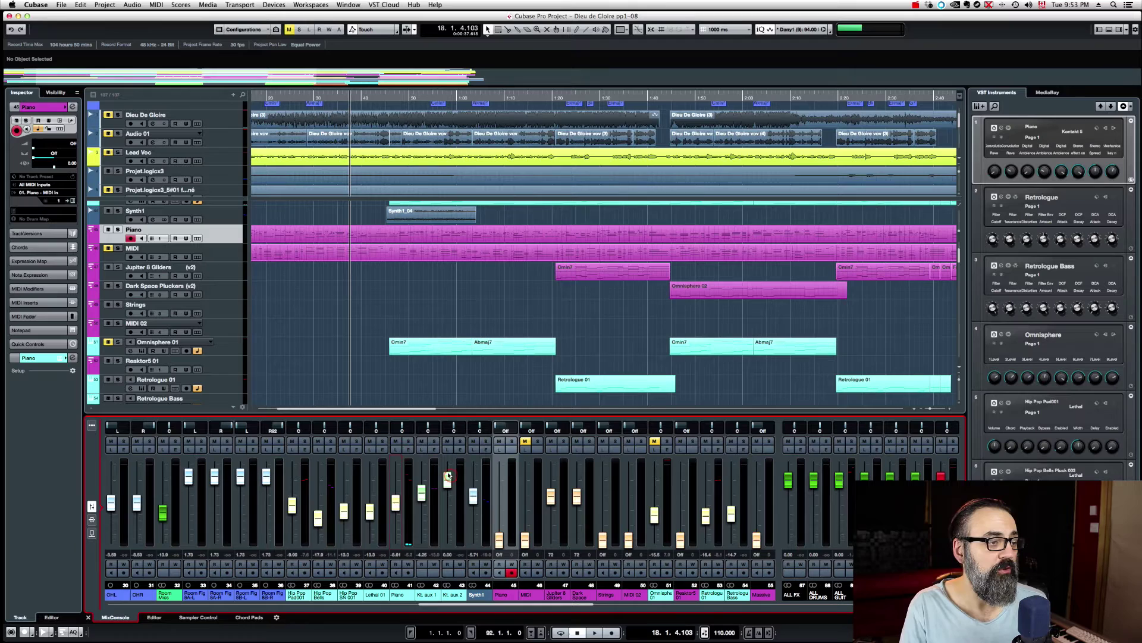
left_click(409, 441)
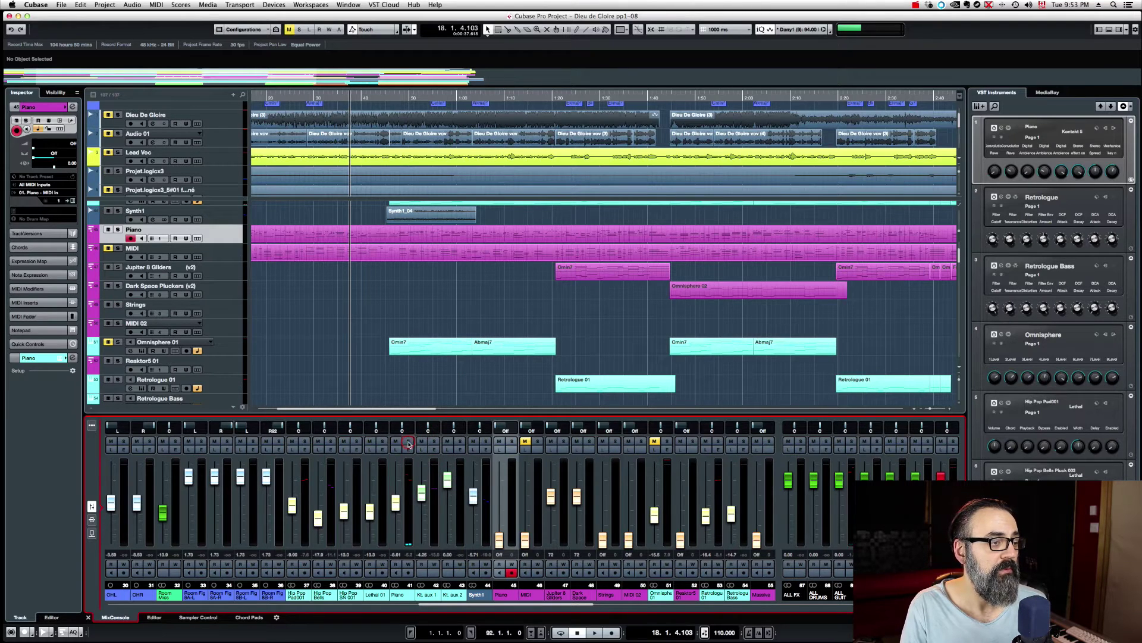
Look through the File menu's export options and close them without exporting.
left_click(61, 5)
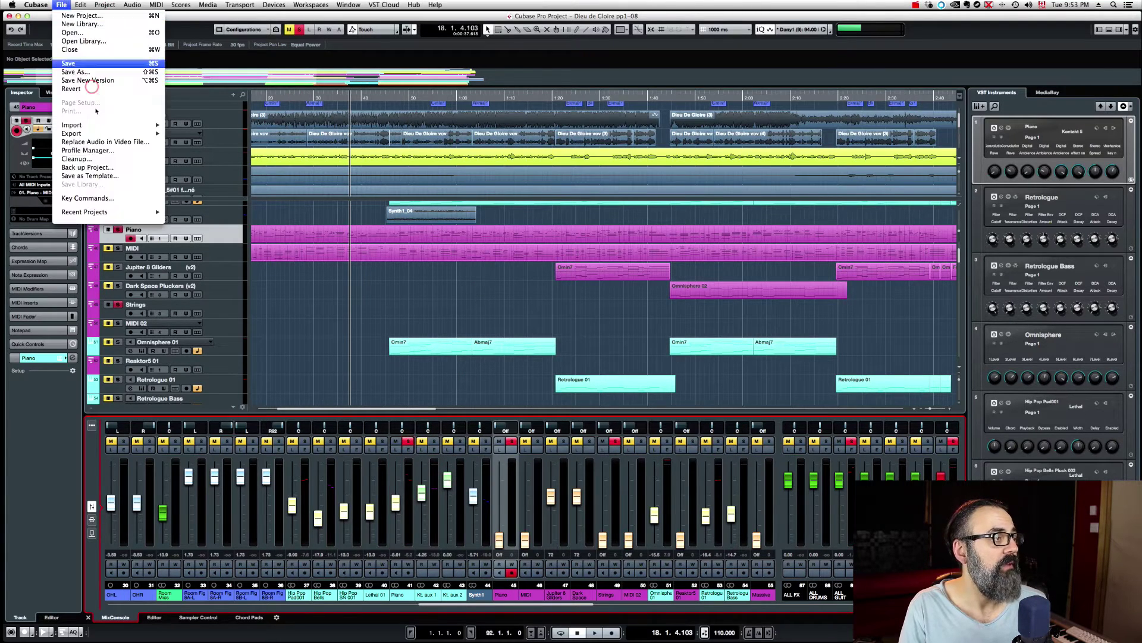
left_click(104, 135)
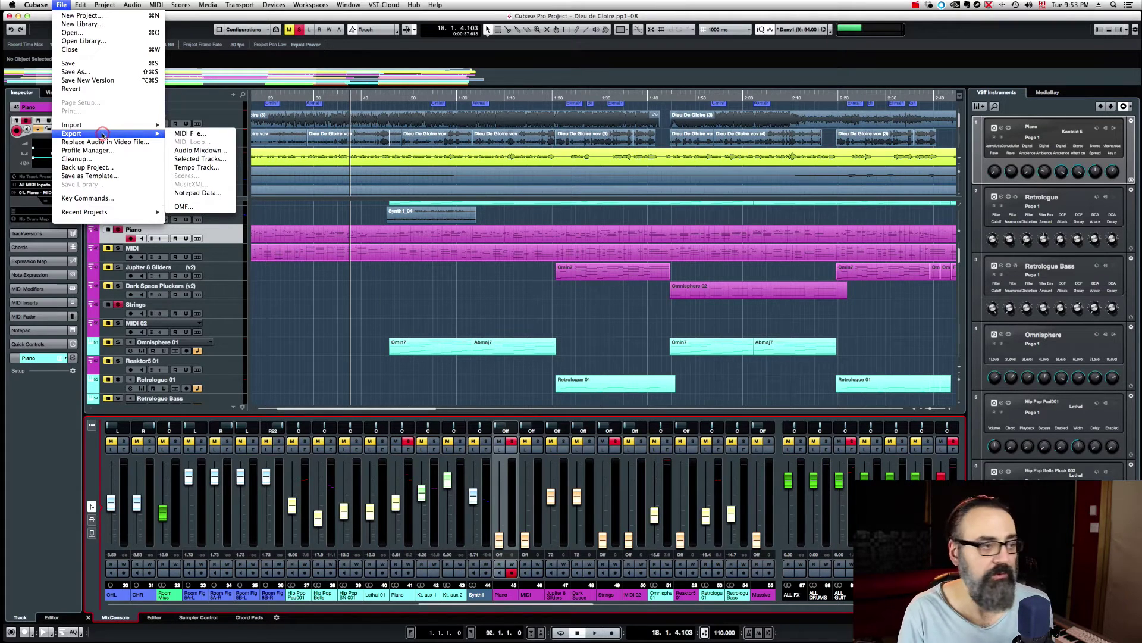
left_click(318, 280)
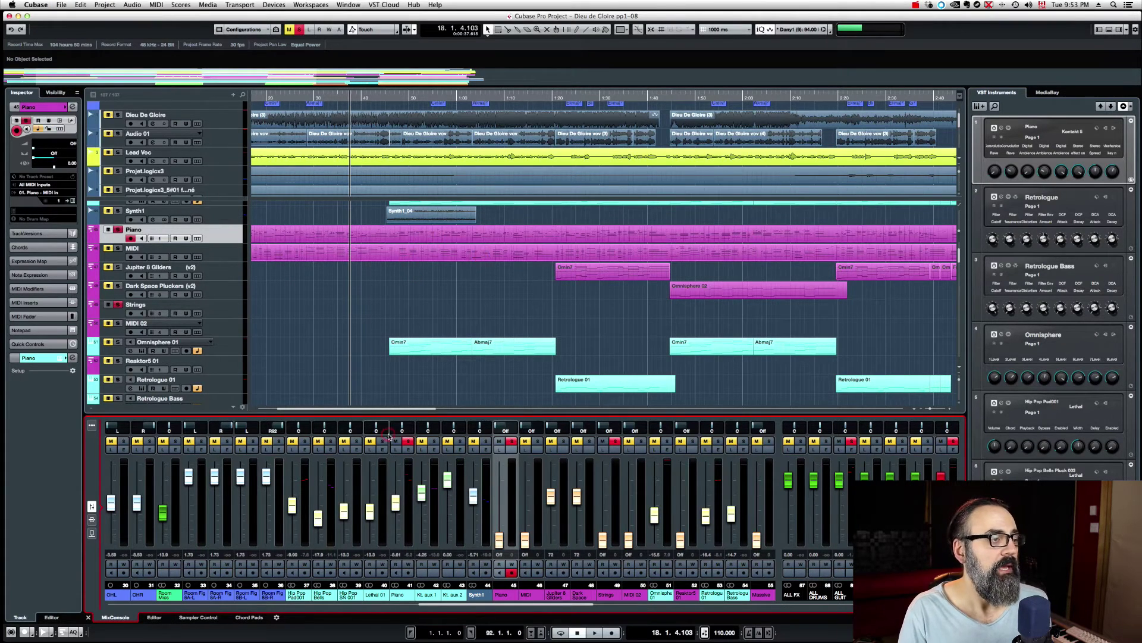
Unsolo the Piano channel, select its MIDI part, and open Render in Place settings.
left_click(410, 442)
left_click(385, 237)
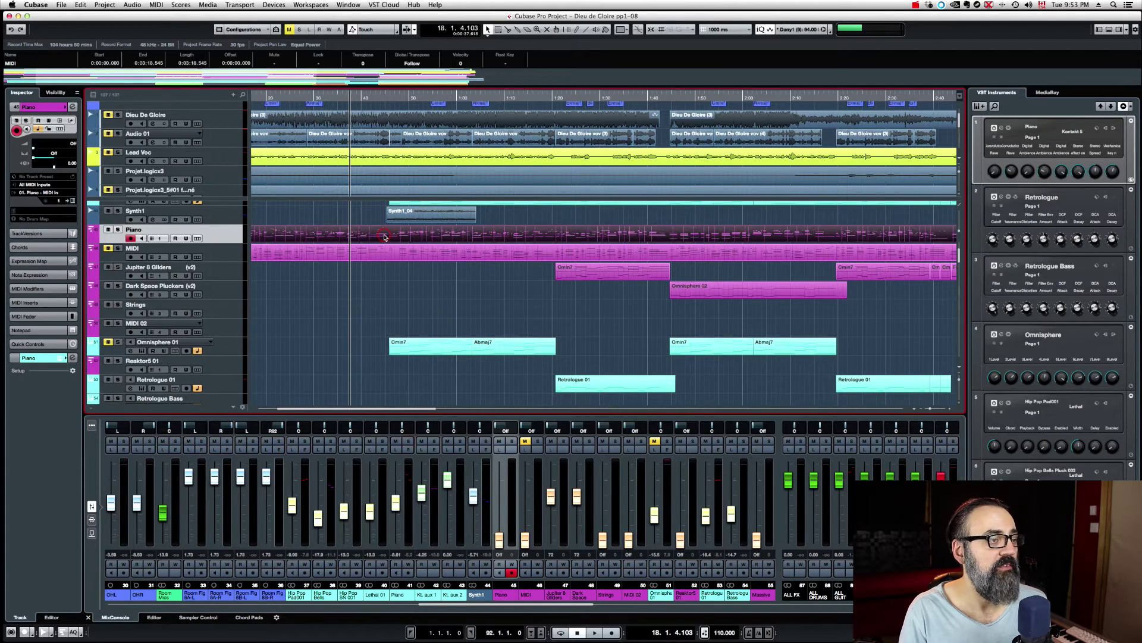
left_click(81, 4)
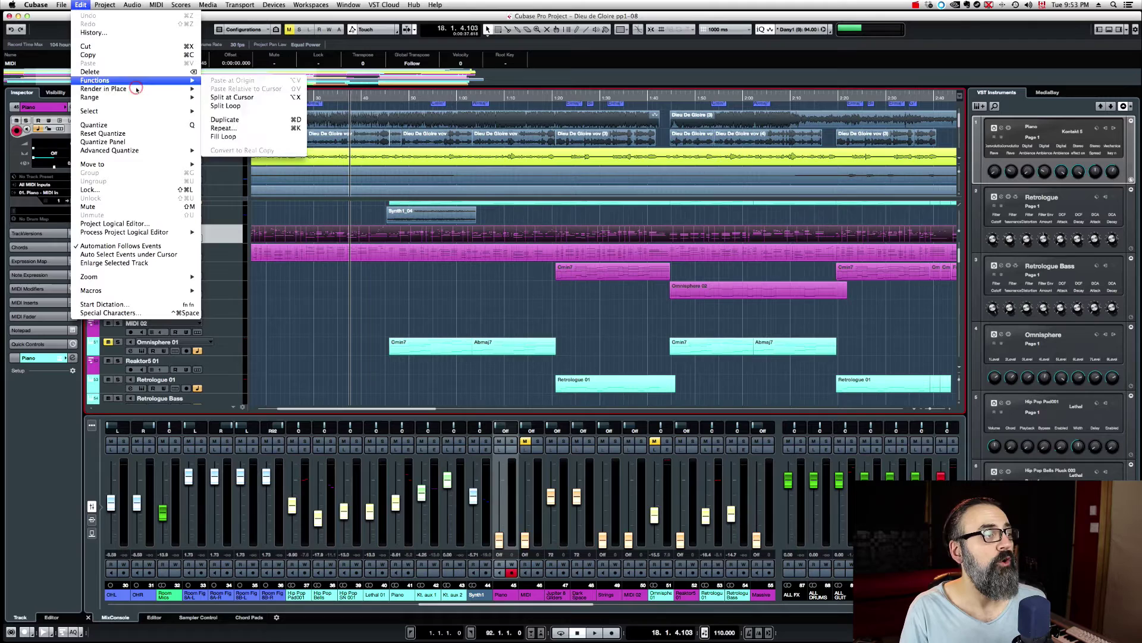
mouse_move(136, 90)
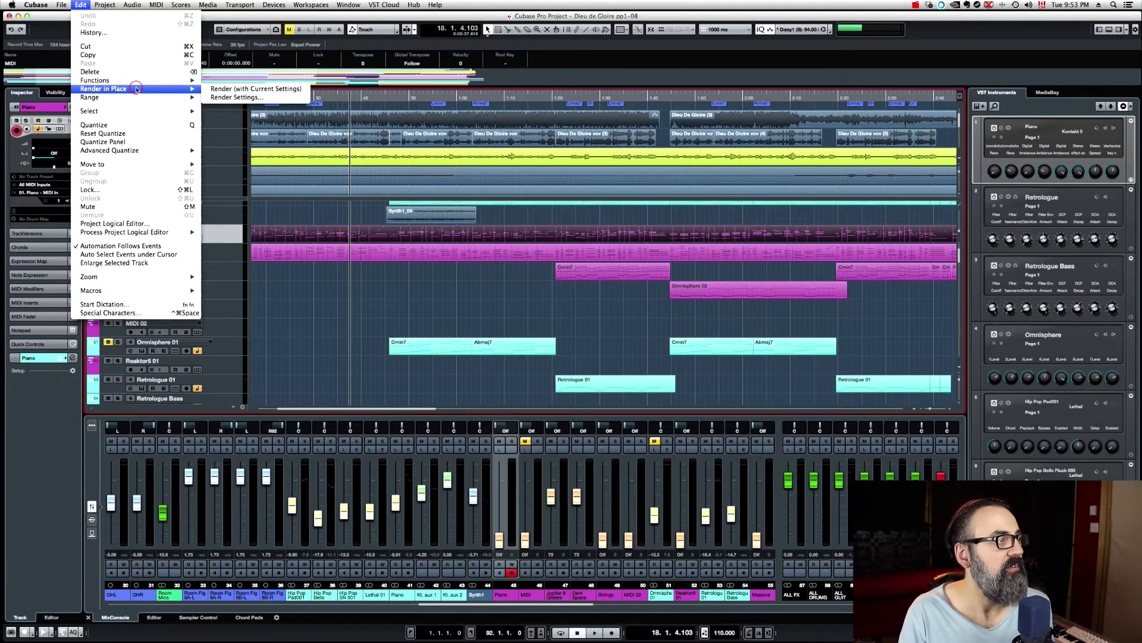
left_click(236, 97)
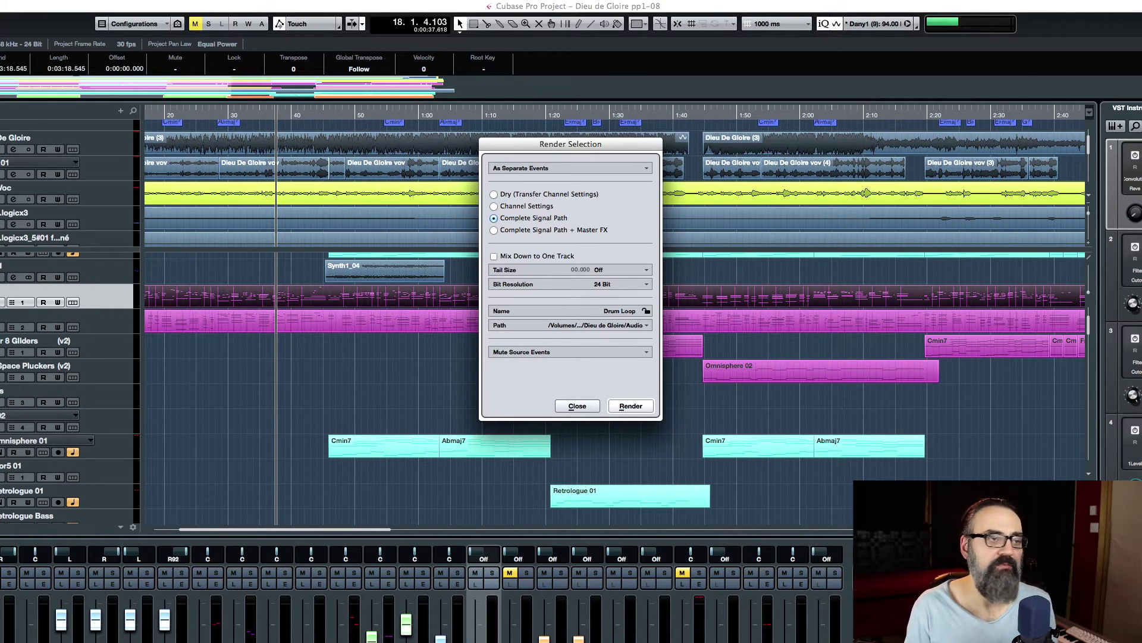
Review the complete-signal-path and 24-bit render options, close without rendering, then open the Piano's Kontakt instrument.
left_click(498, 218)
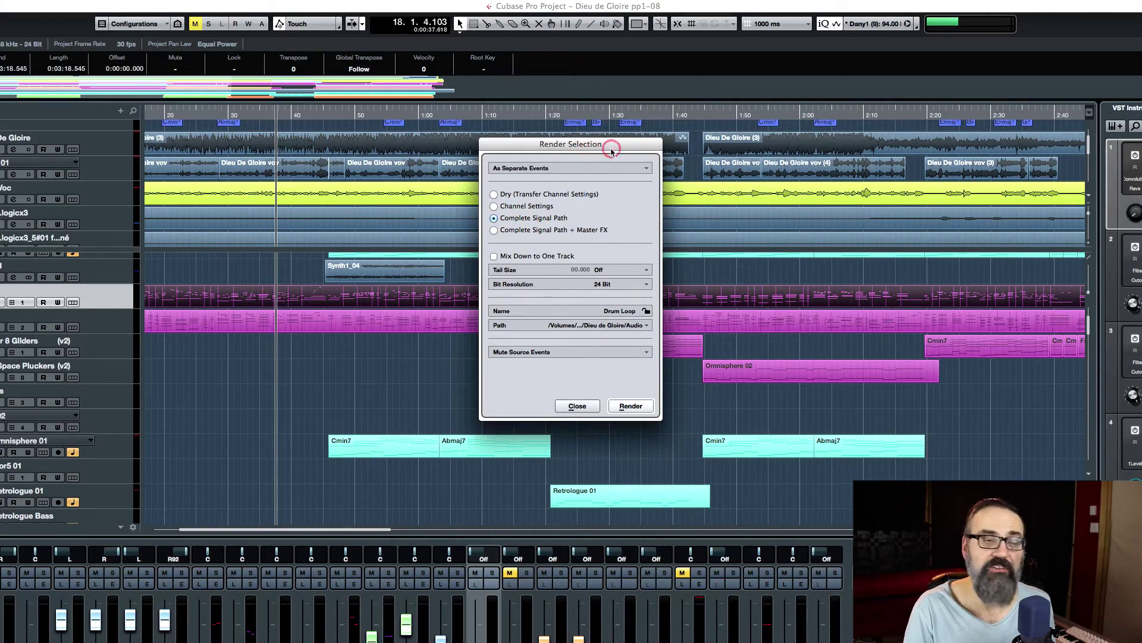
left_click(532, 286)
left_click(539, 228)
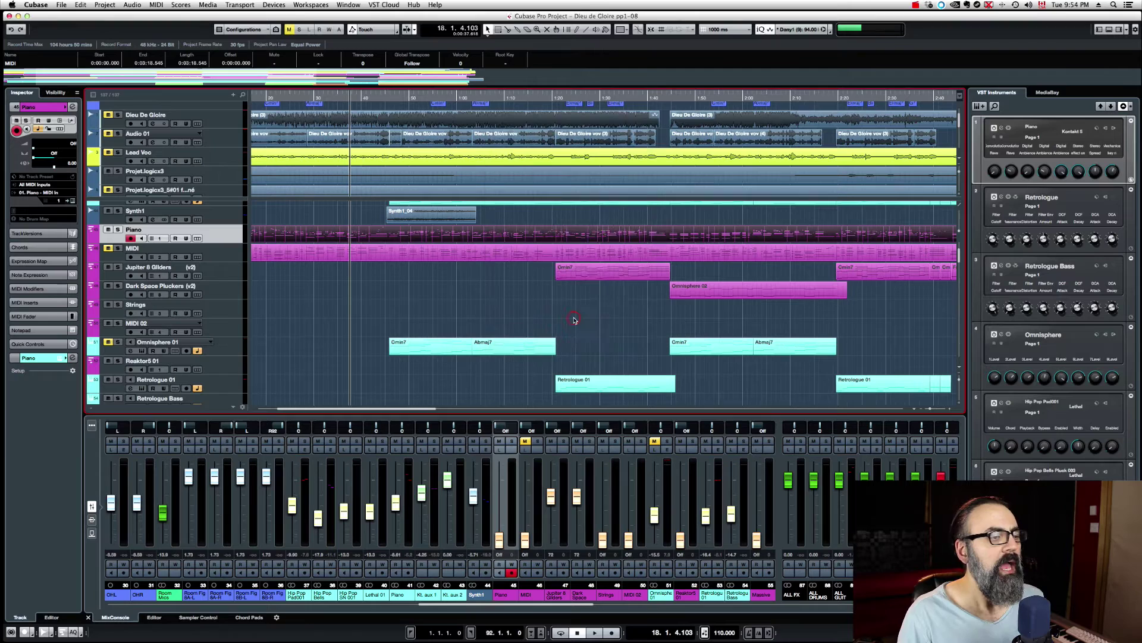
left_click(576, 315)
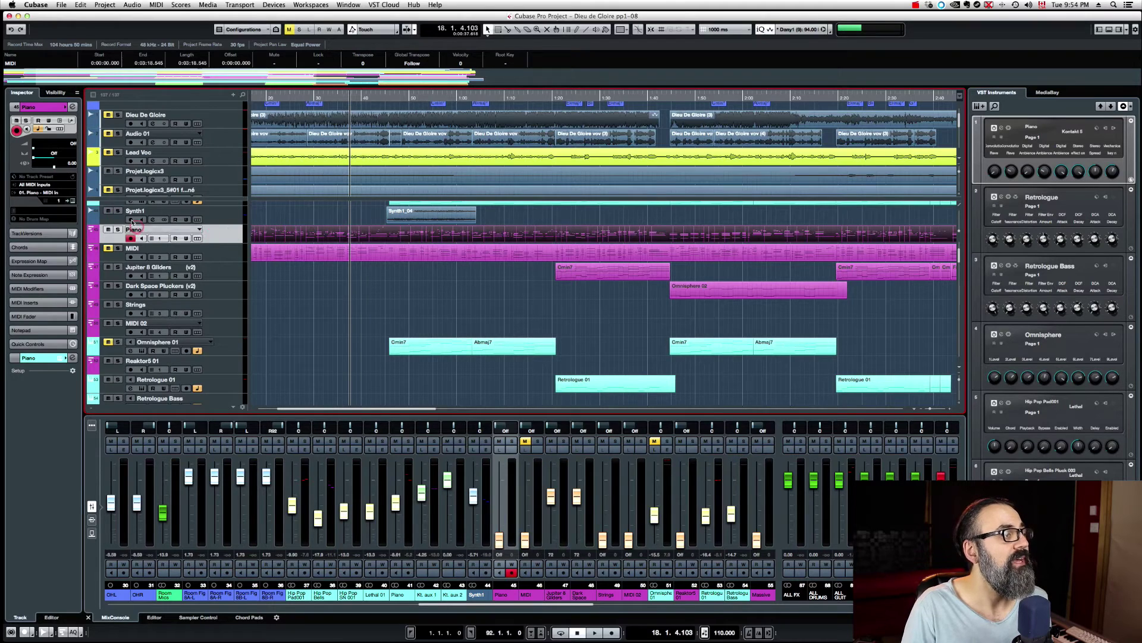
left_click(72, 202)
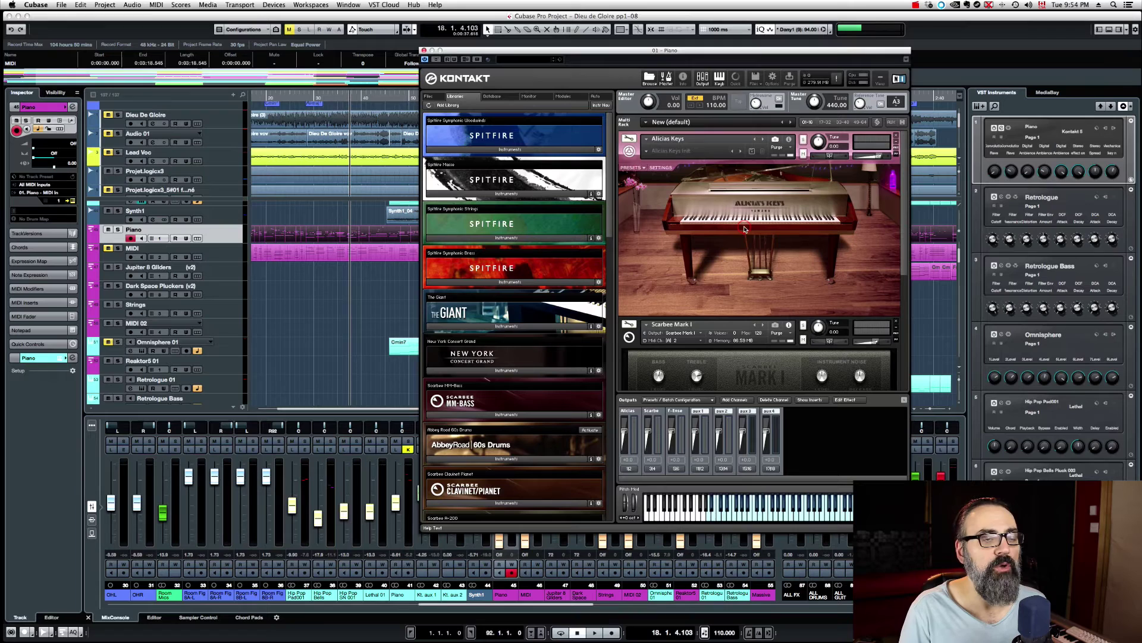
Play the project and reset the Piano channel fader to 0.00 dB.
key("space")
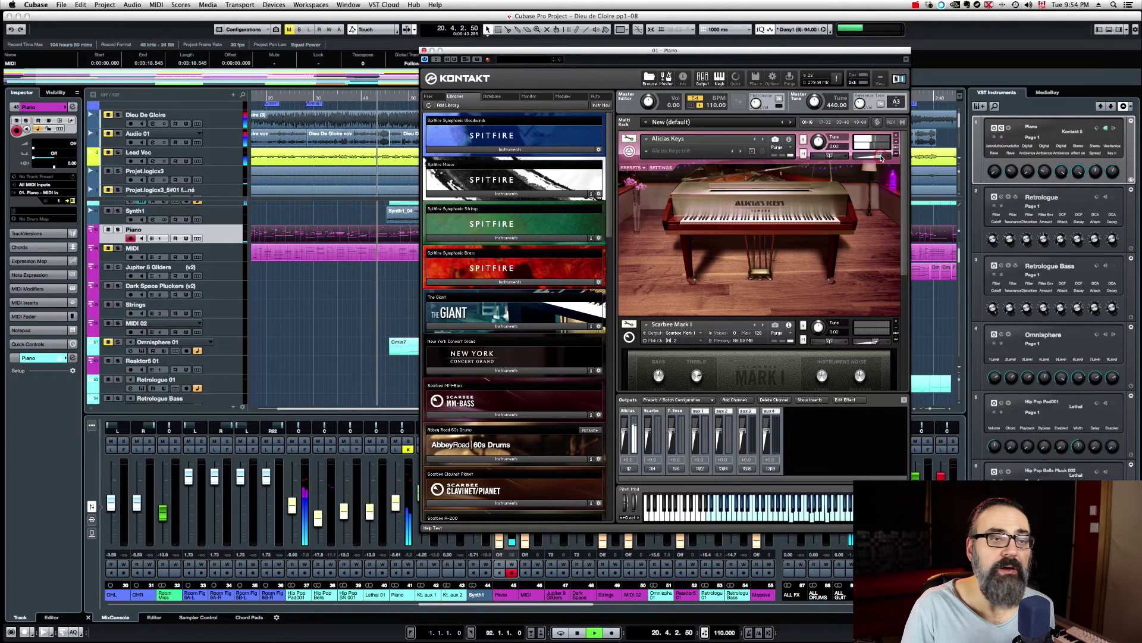
key("space")
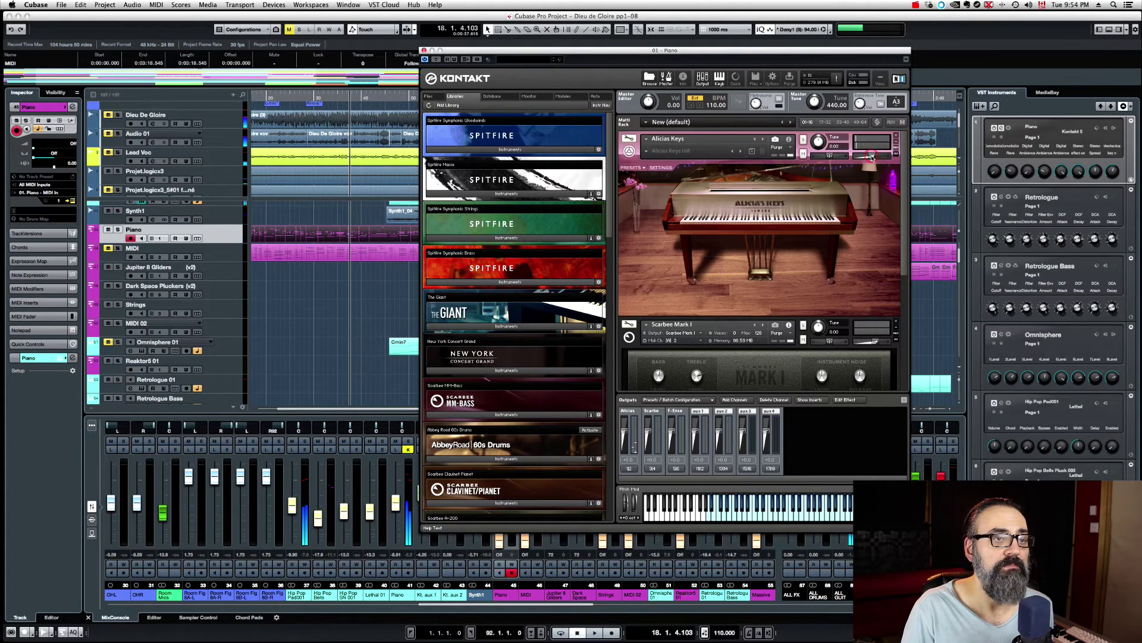
key("space")
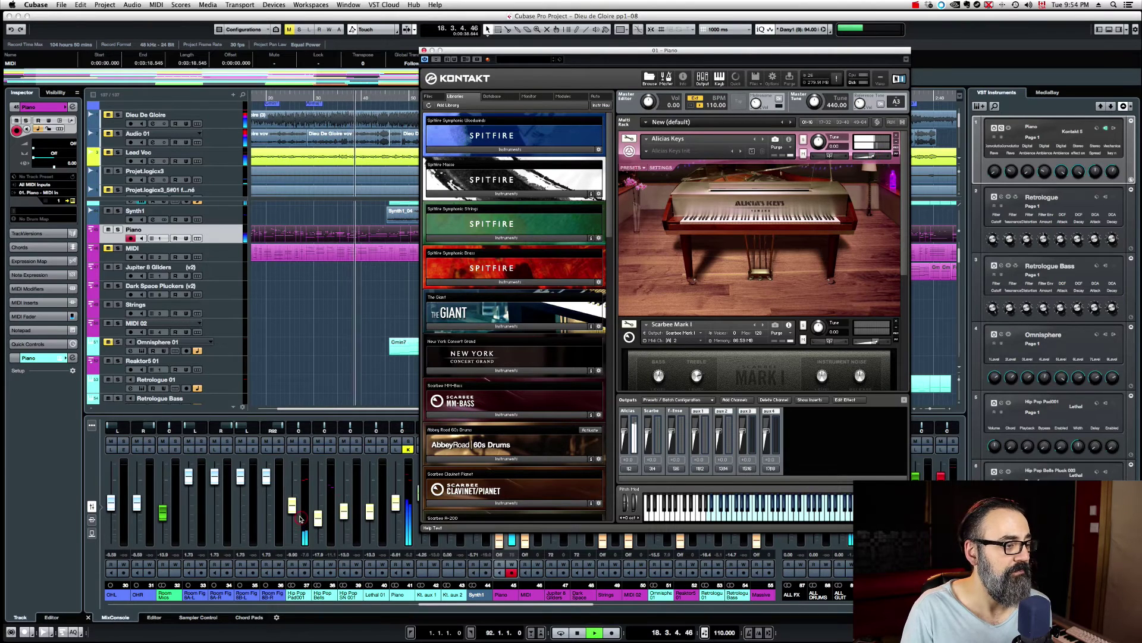
left_click(394, 528, "ctrl")
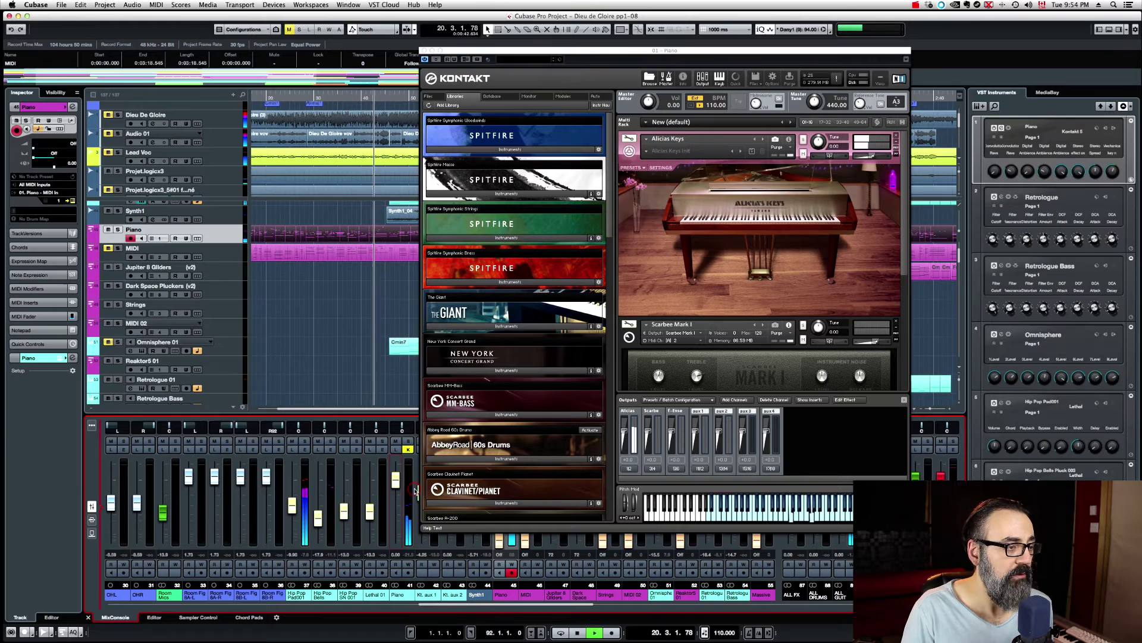
Solo the Piano track, lower Alicias Keys' Kontakt volume while monitoring, then stop and close Kontakt.
left_click(875, 157)
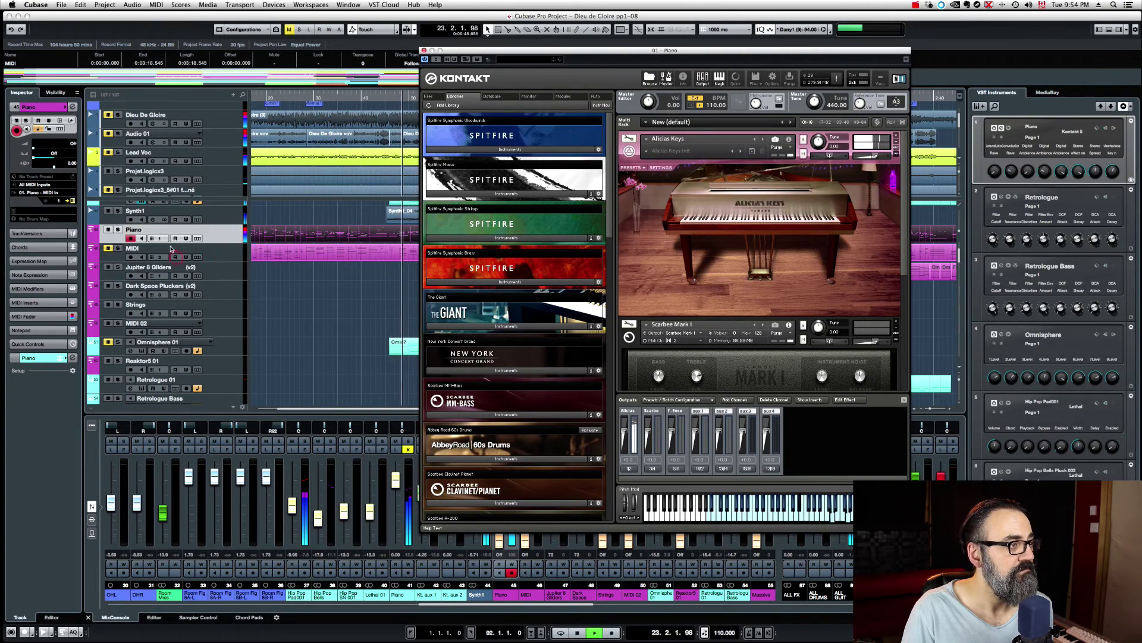
left_click(119, 232)
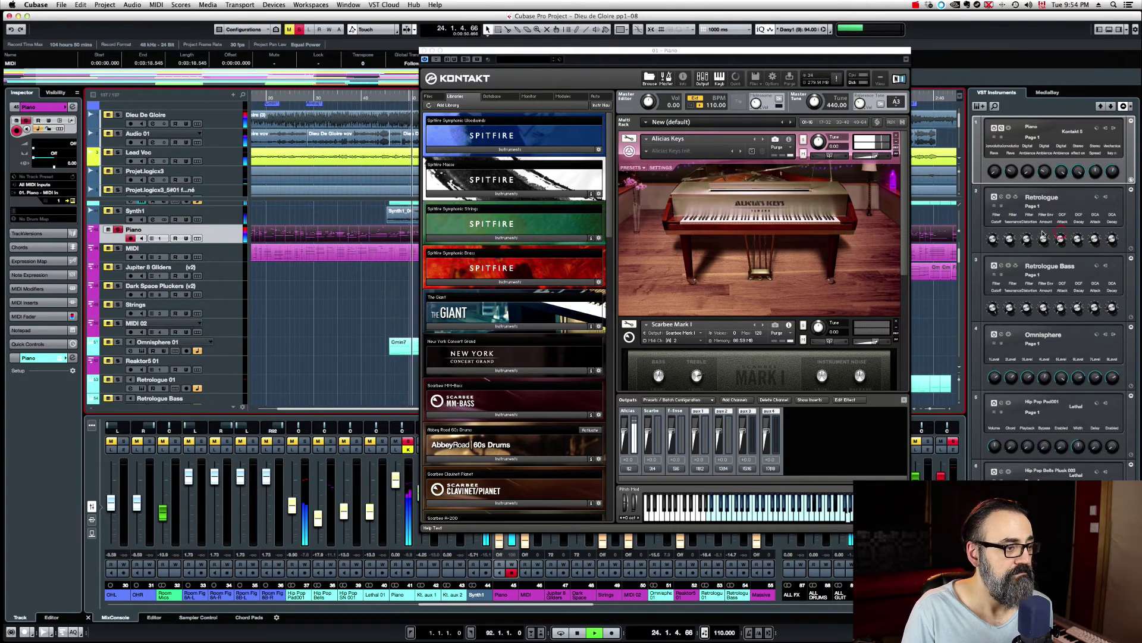
left_click(874, 157)
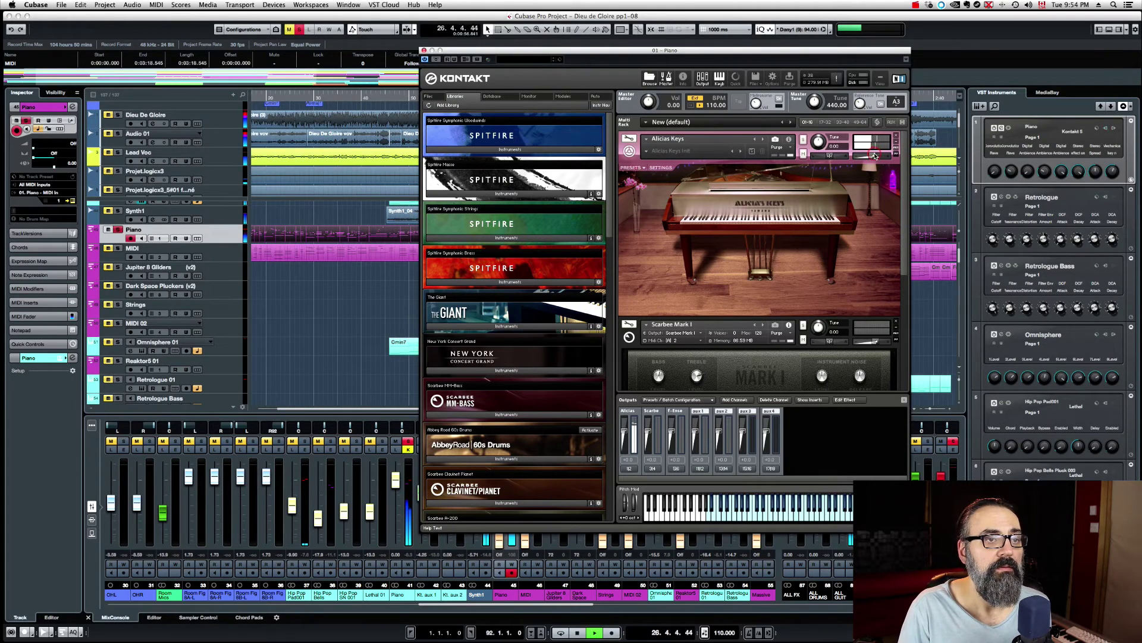
key("space")
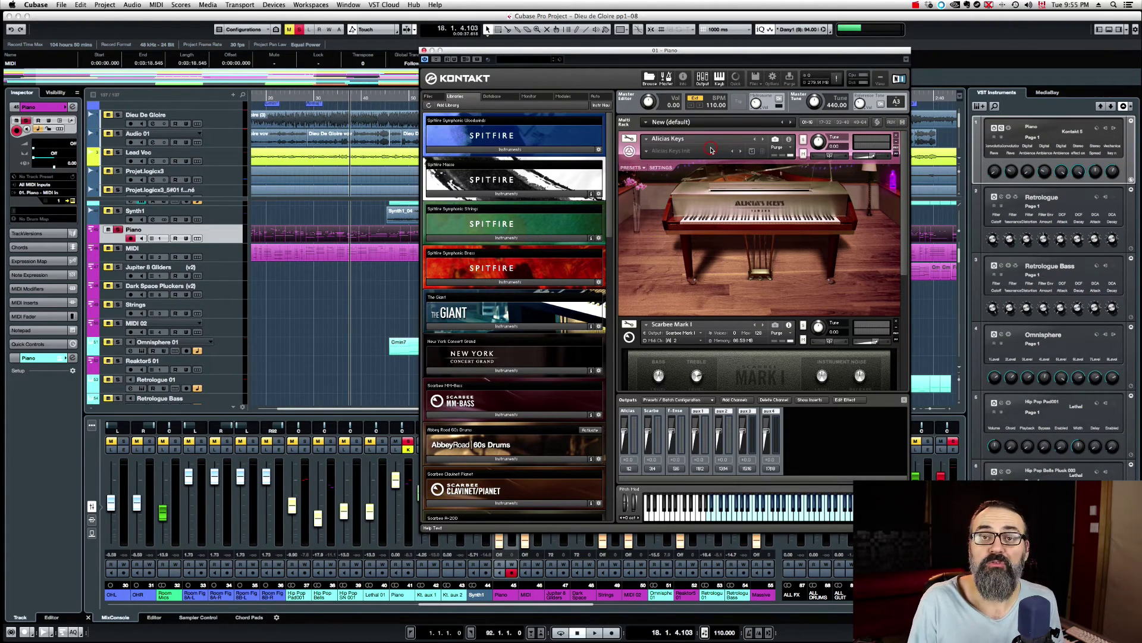
left_click(424, 50)
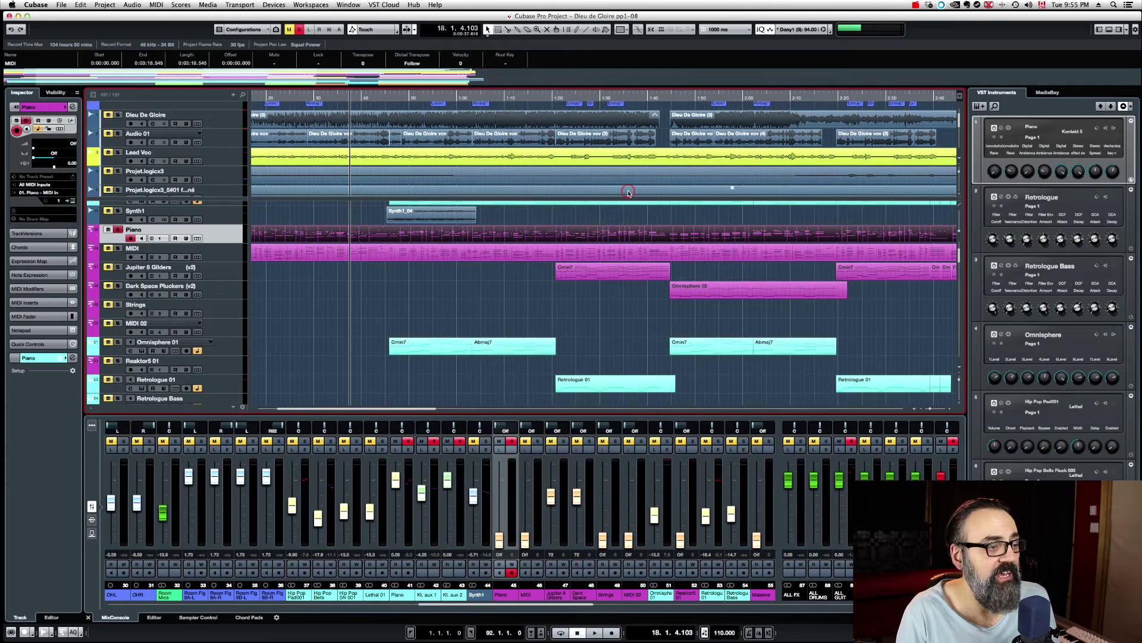
Select the second Cmin7 part on the Omnisphere 01 track.
left_click(686, 343)
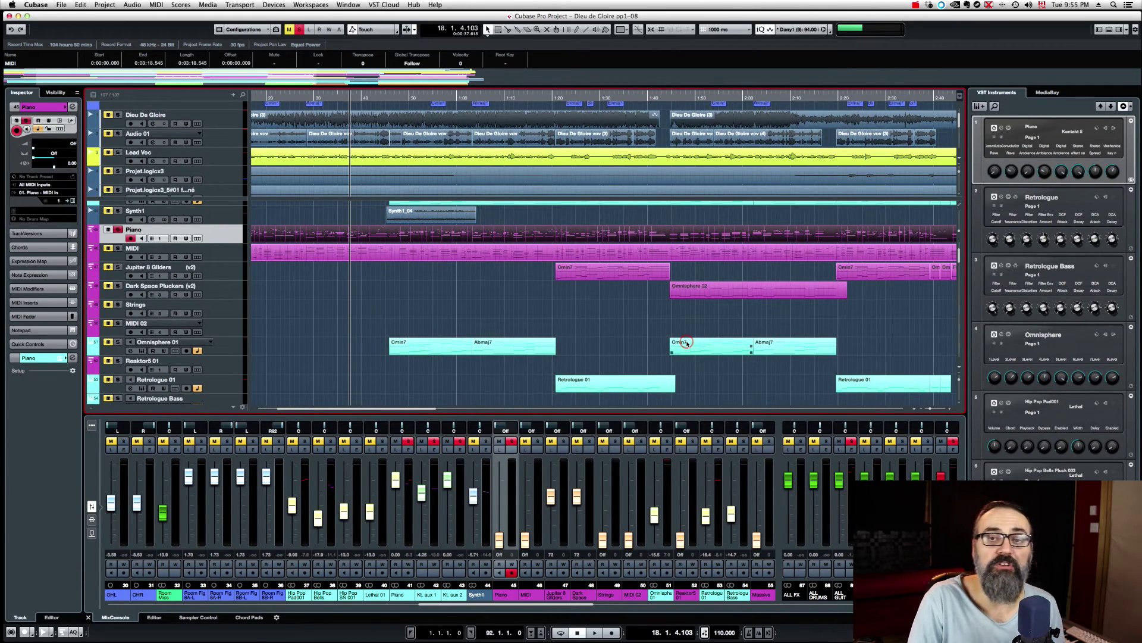